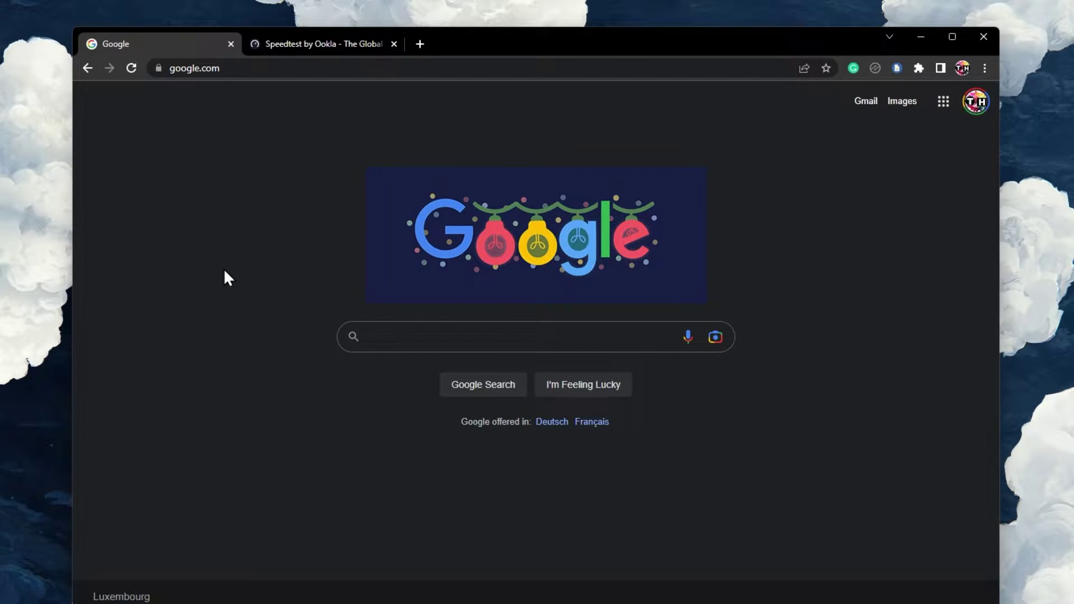
Run a speed test on the Speedtest tab, measuring 18 ms ping and about 28 Mbps download.
left_click(316, 49)
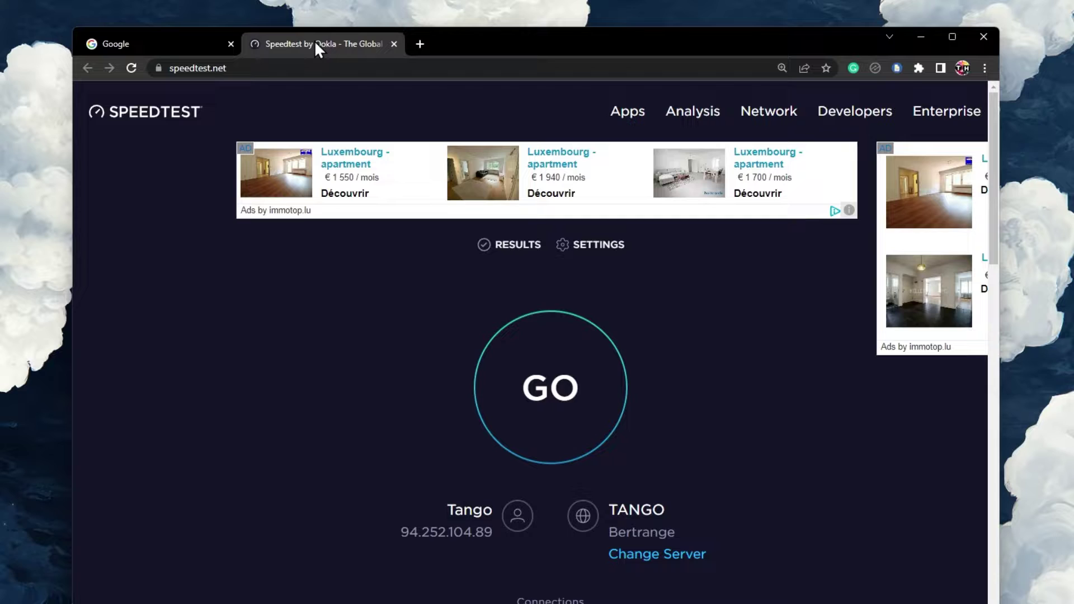
left_click(160, 66)
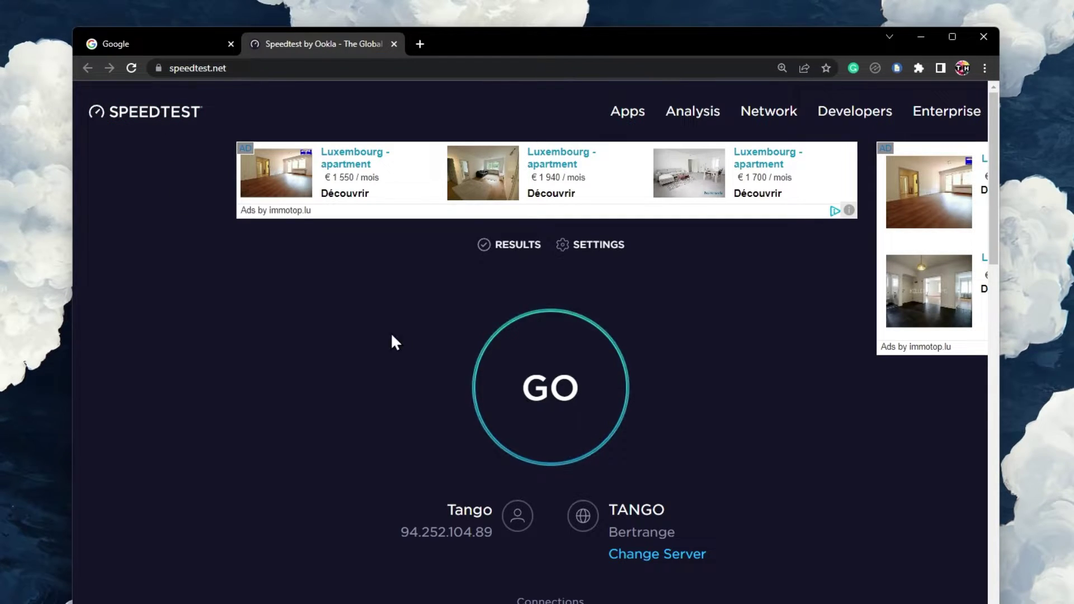
left_click(532, 366)
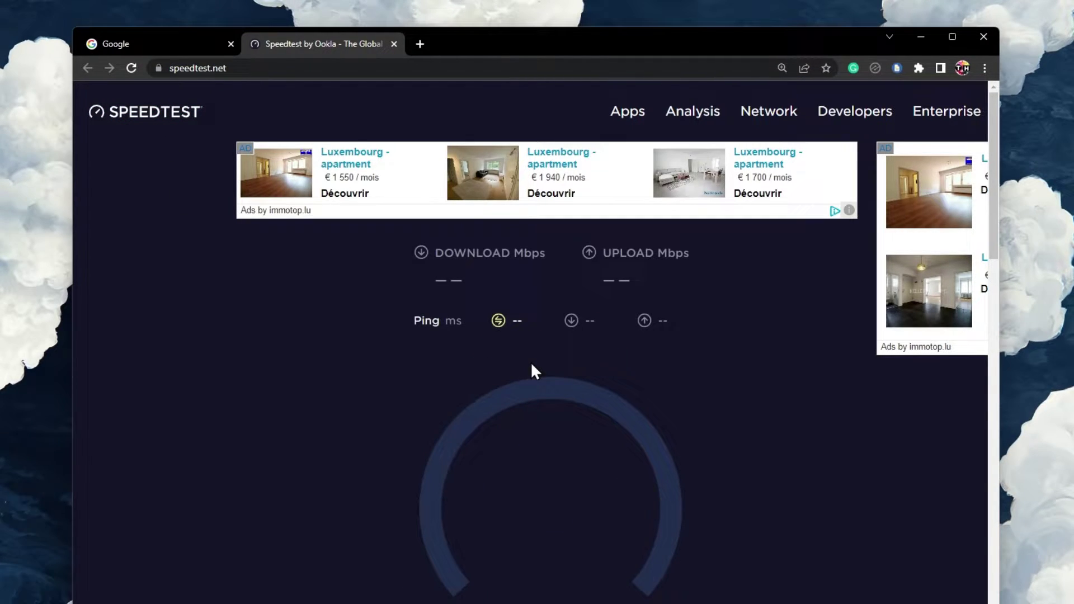
middle_click(197, 347)
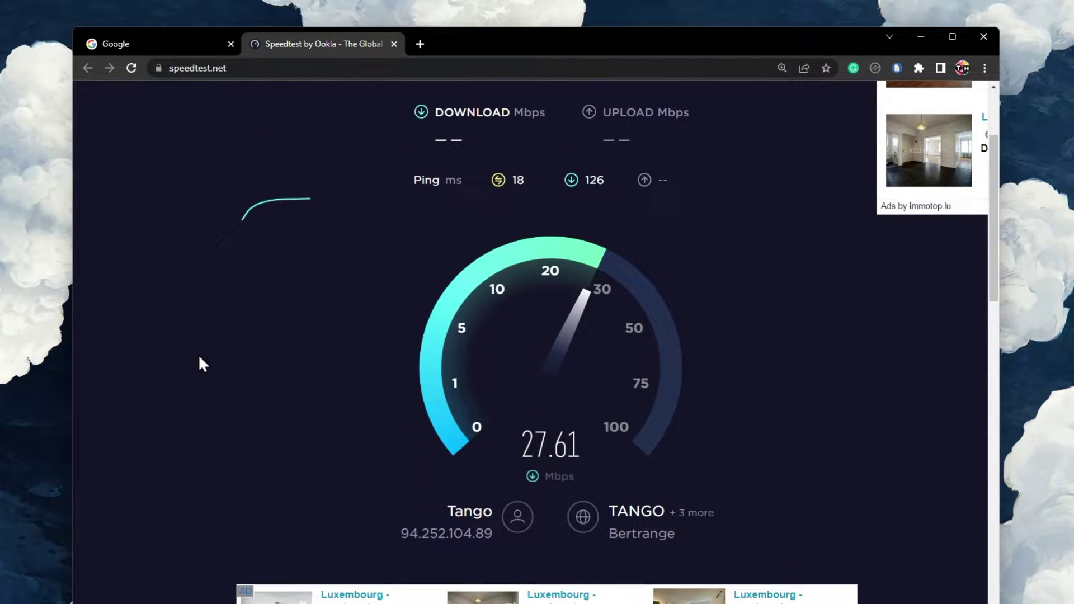
middle_click(192, 334)
middle_click(192, 343)
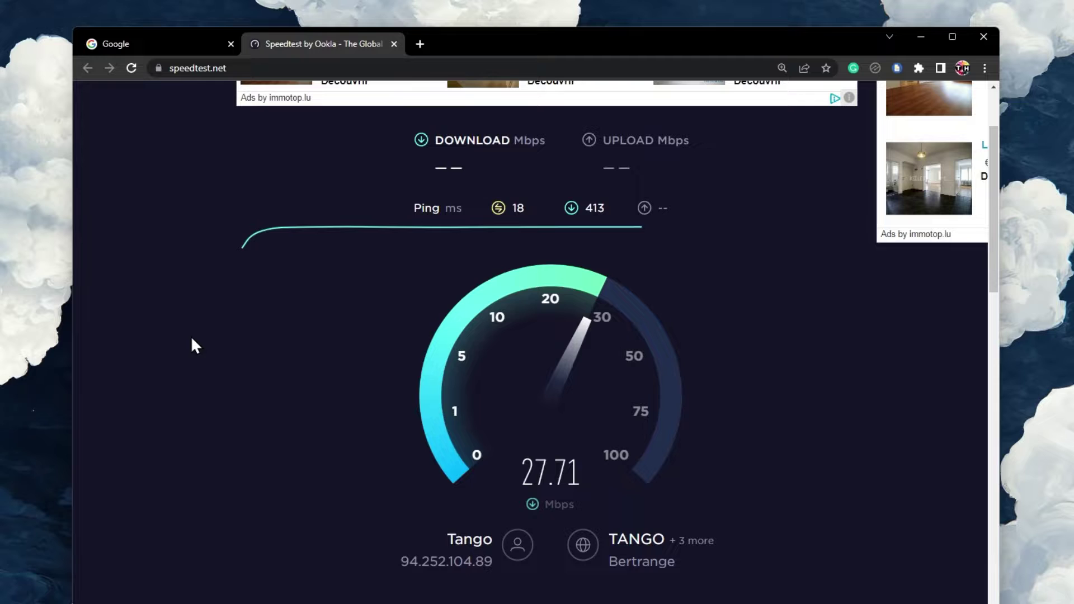
Close the Speedtest tab and load google.com in a new Incognito window, accepting the cookie notice.
left_click(394, 44)
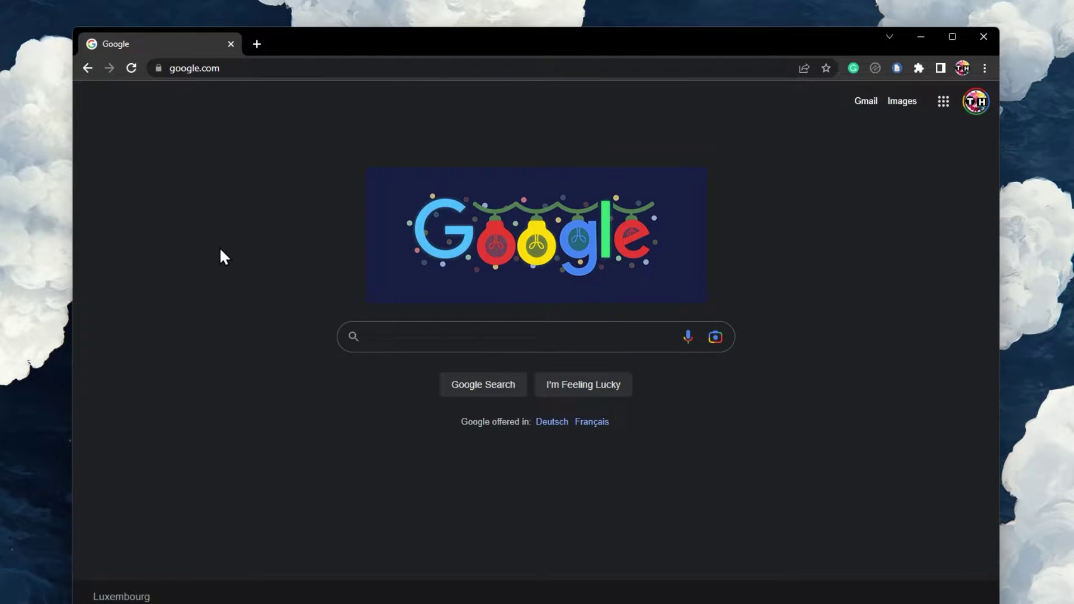
left_click(985, 67)
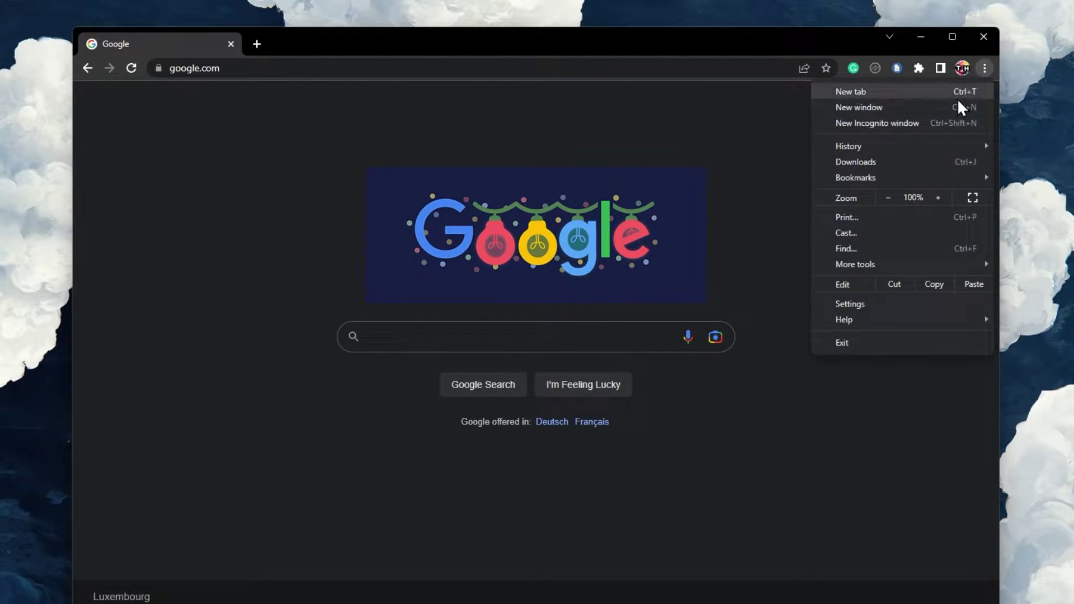
left_click(920, 123)
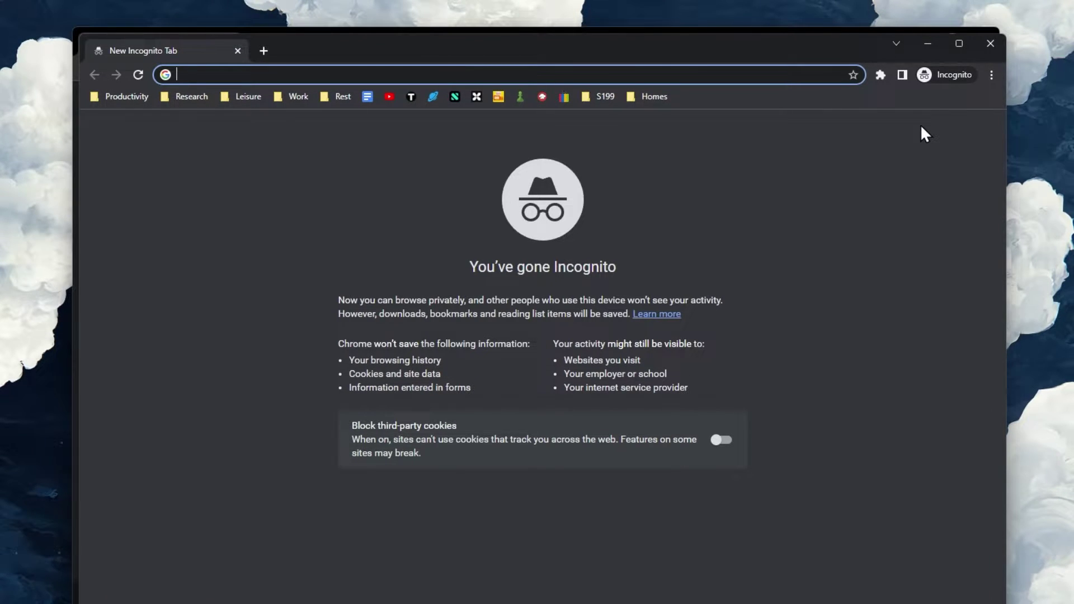
type("google.com")
key("Return")
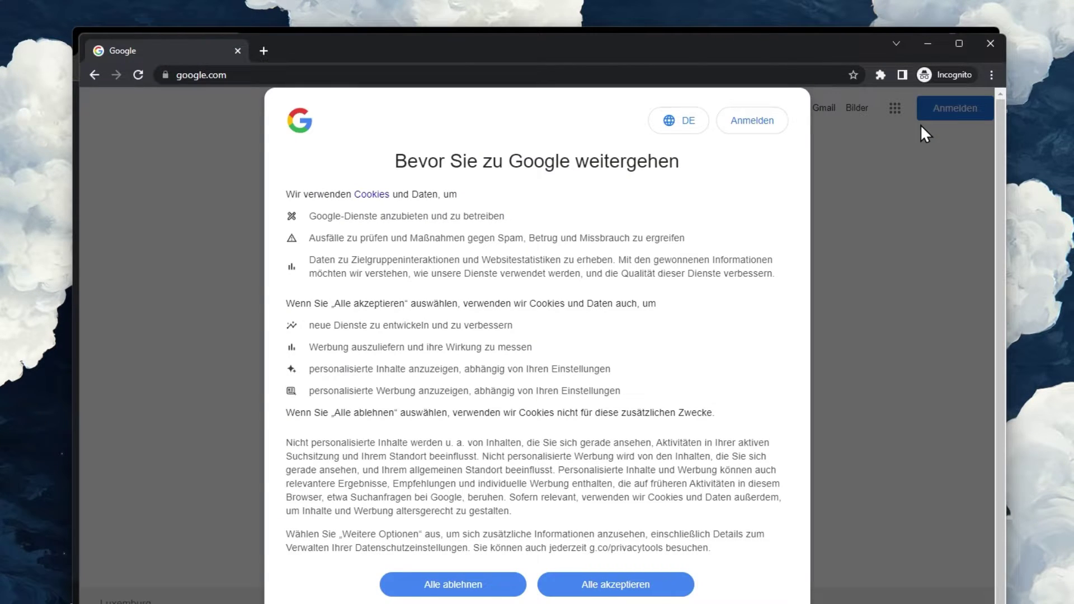
left_click(643, 587)
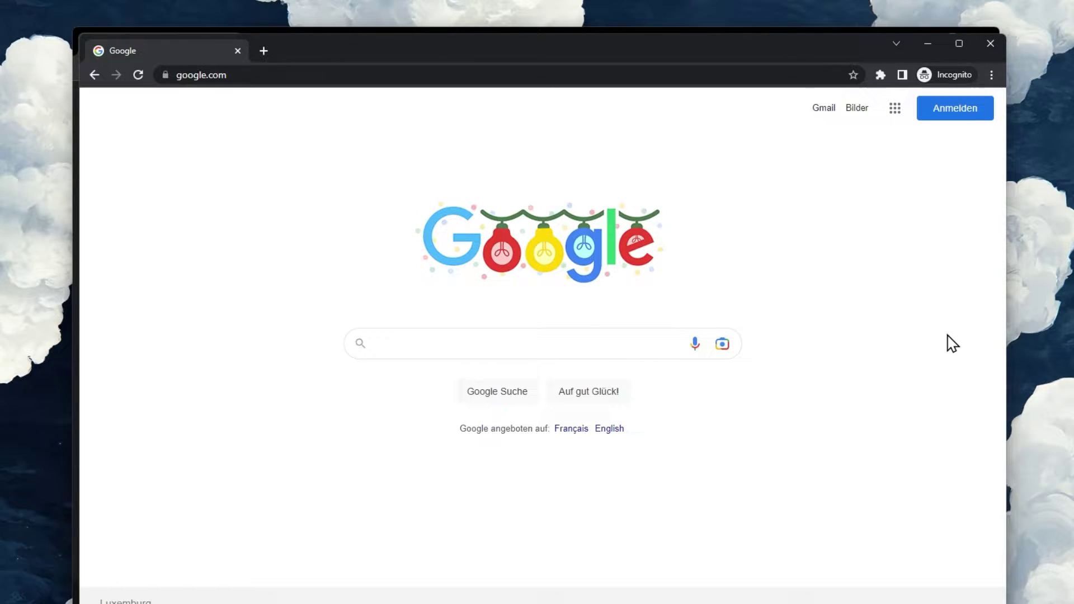
Close the Incognito window and open Manage extensions to review which extensions are enabled.
left_click(992, 43)
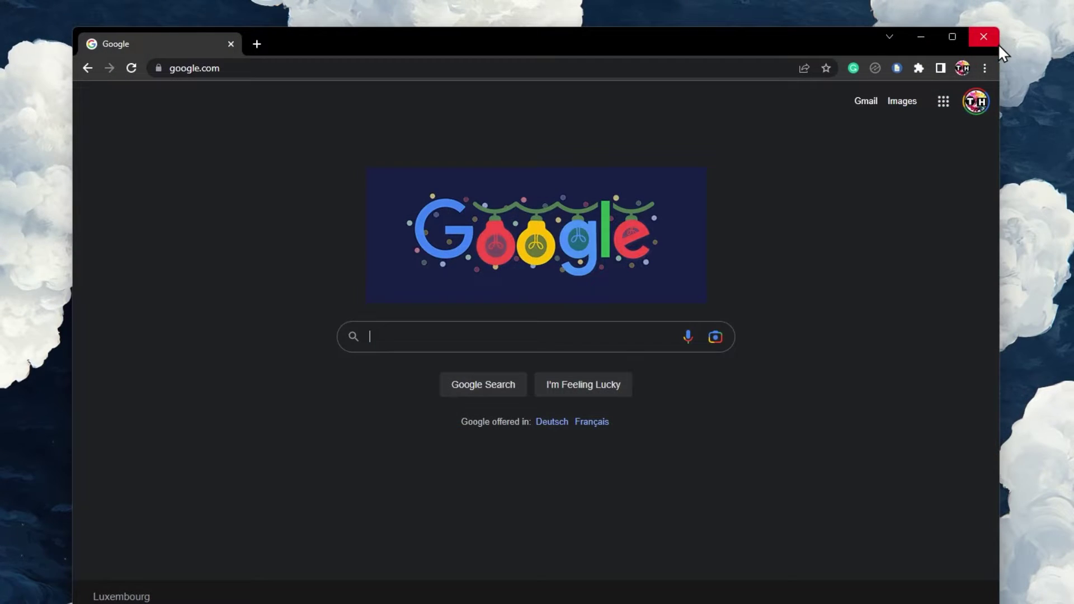
left_click(918, 66)
scroll(789, 411, "down", 1)
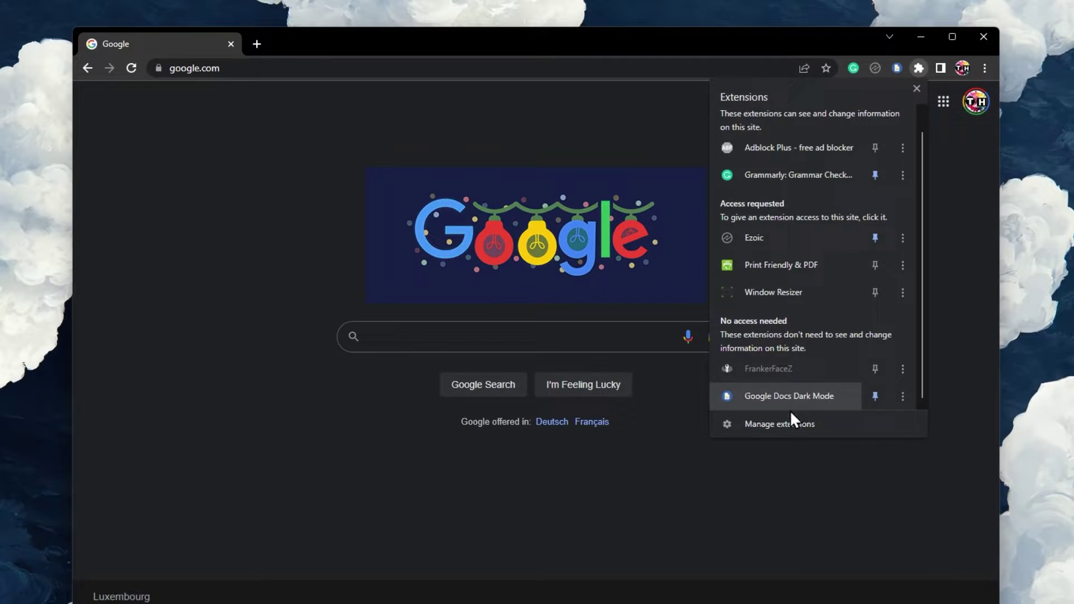
left_click(783, 424)
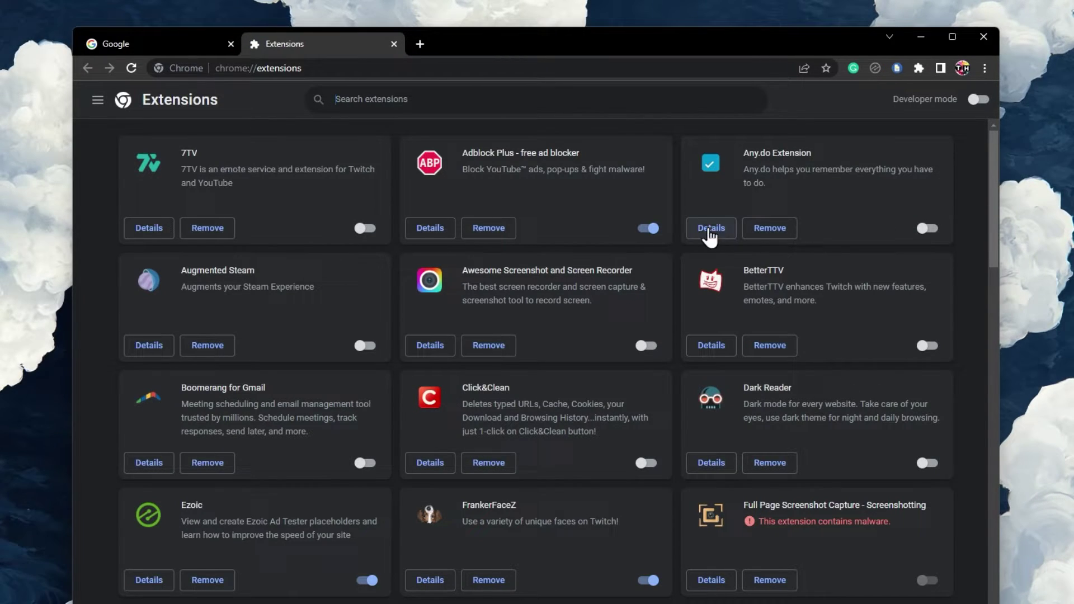
scroll(649, 234, "down", 5)
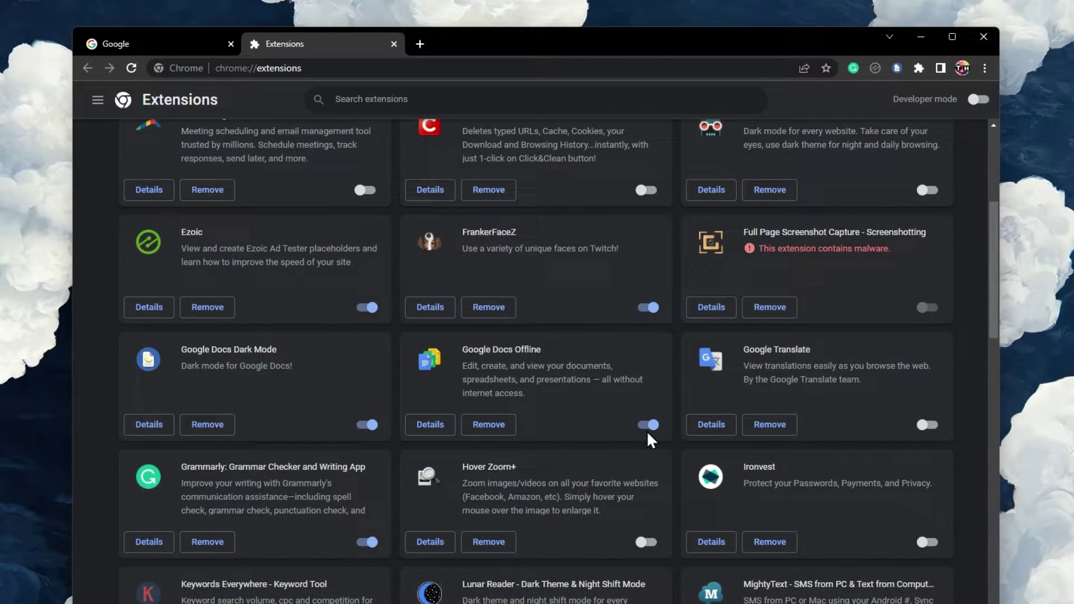
scroll(649, 439, "down", 1)
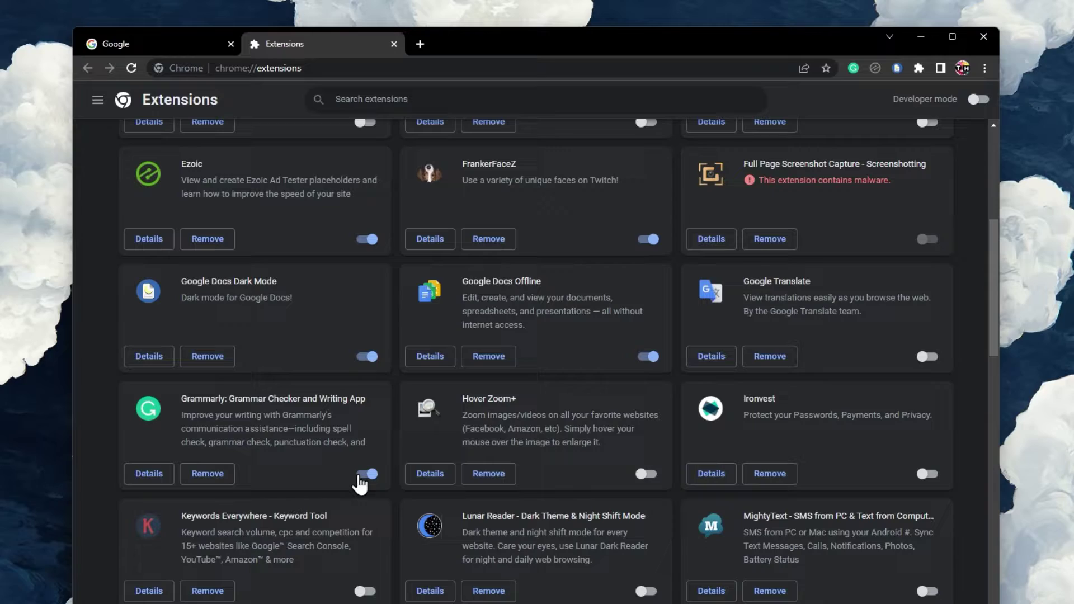
scroll(360, 482, "up", 5)
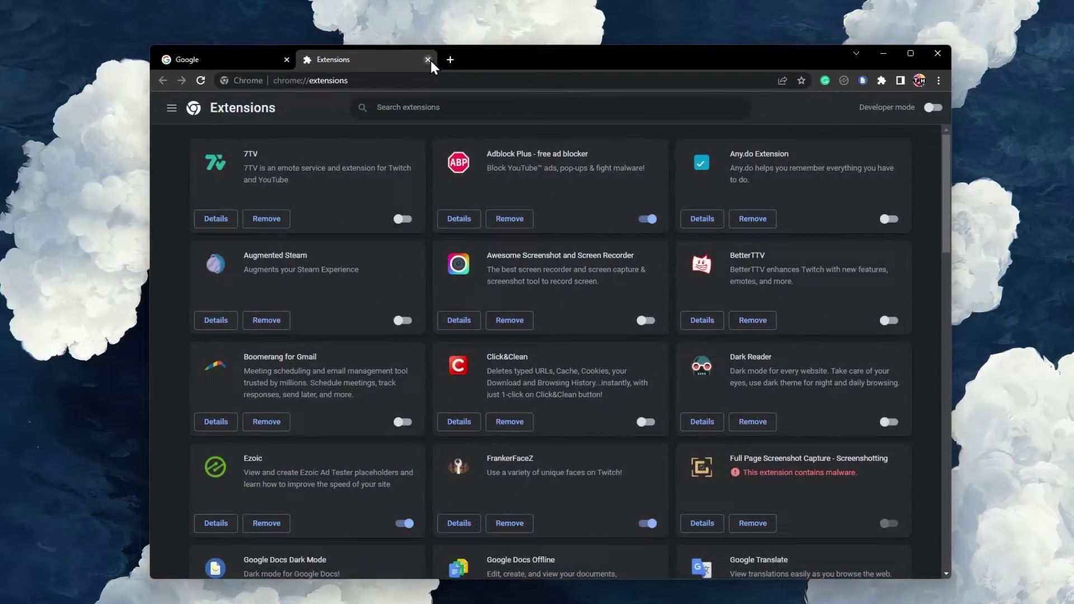
Close the extensions tab and launch Windows Settings by searching 'set'.
left_click(394, 44)
key("super+d")
key("super+s")
type("set")
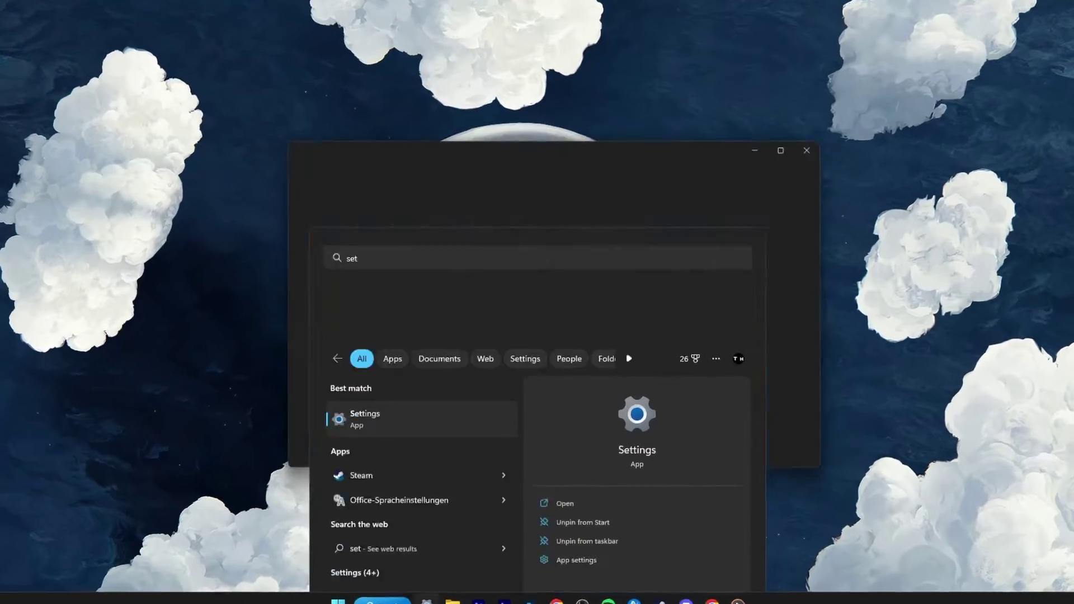
key("Return")
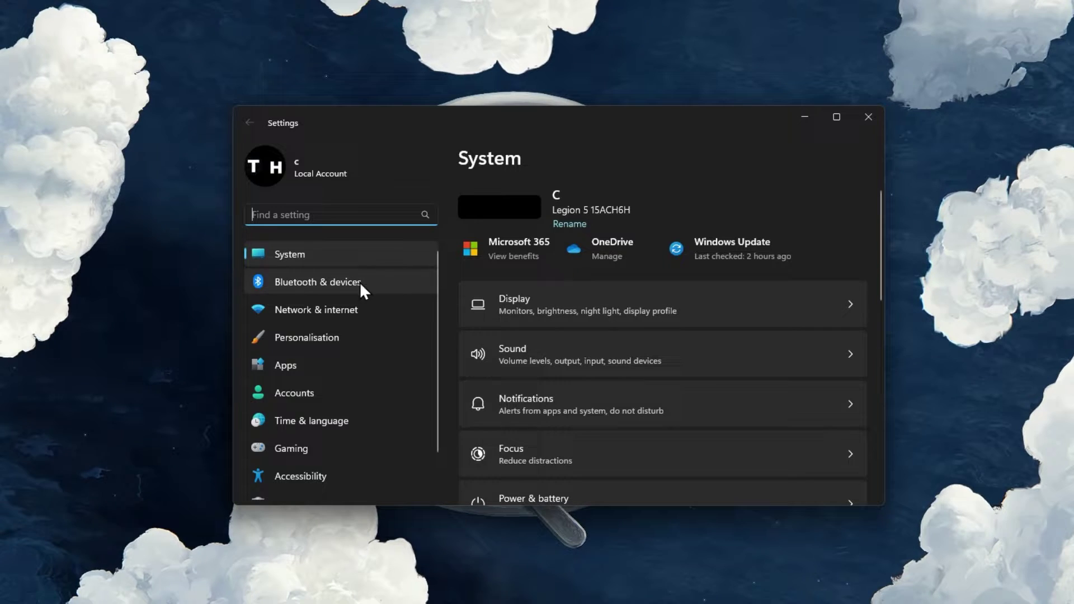
Check Network & internet and its VPN page, then return to the network overview.
left_click(332, 307)
left_click(639, 443)
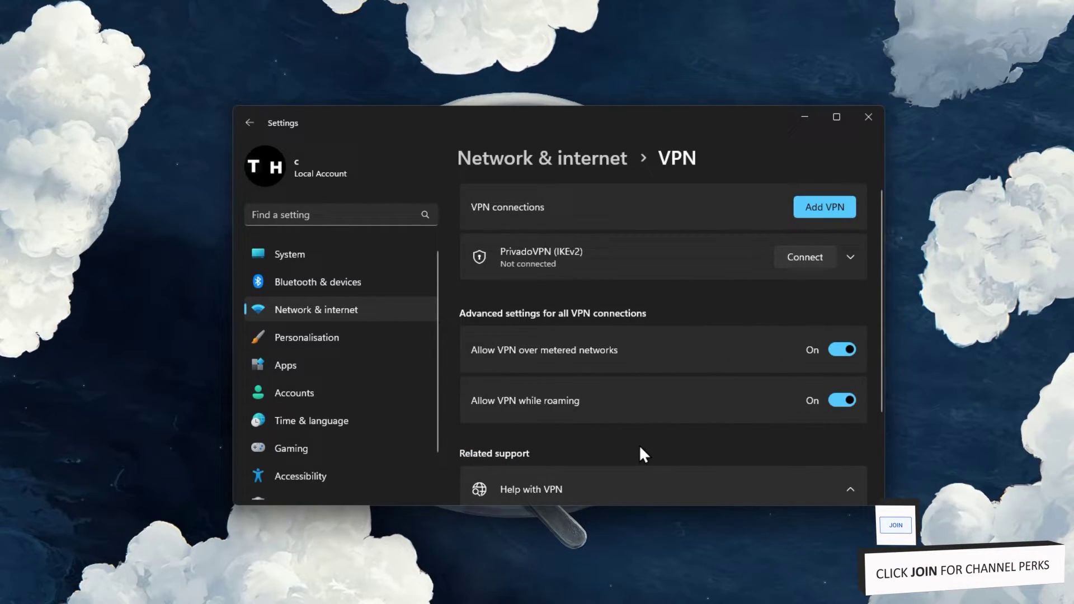
scroll(640, 447, "down", 2)
scroll(640, 448, "up", 2)
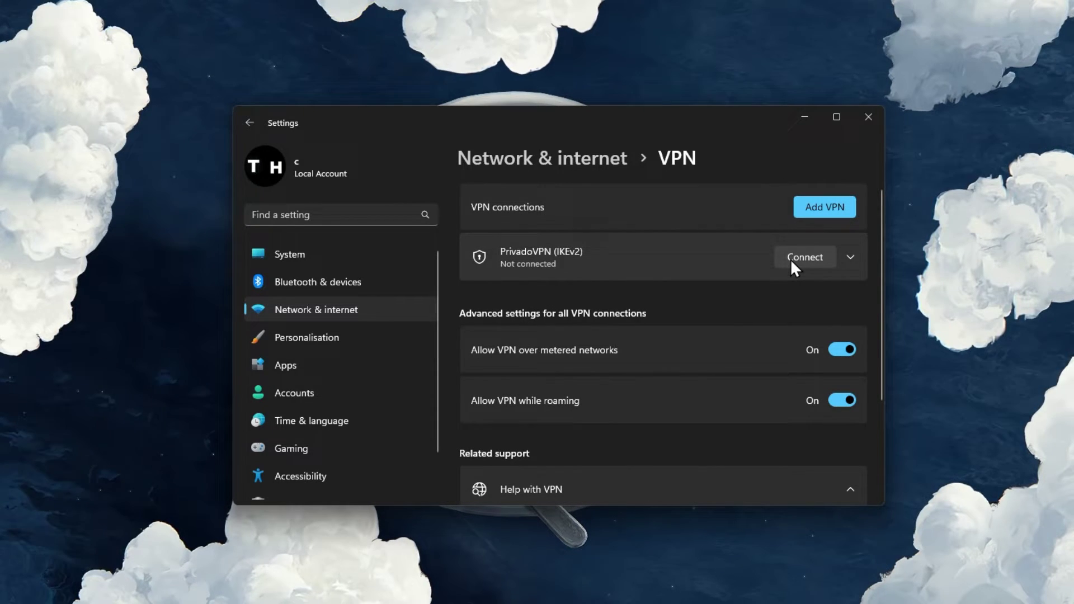
key("alt+Left")
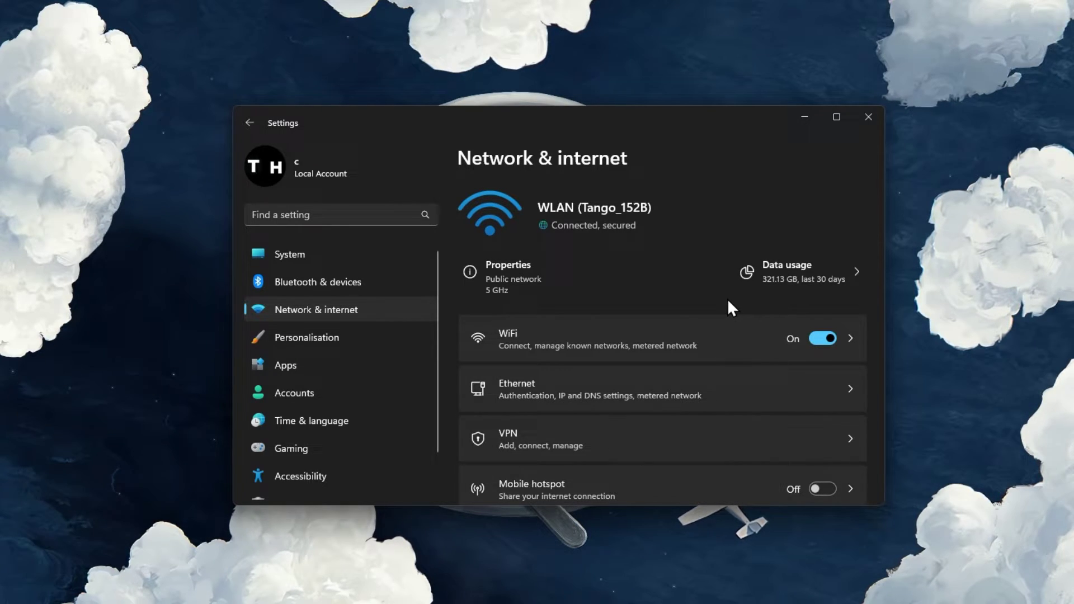
Open Privacy & security > Downloads folder and confirm both access toggles are On.
scroll(317, 305, "down", 2)
left_click(308, 462)
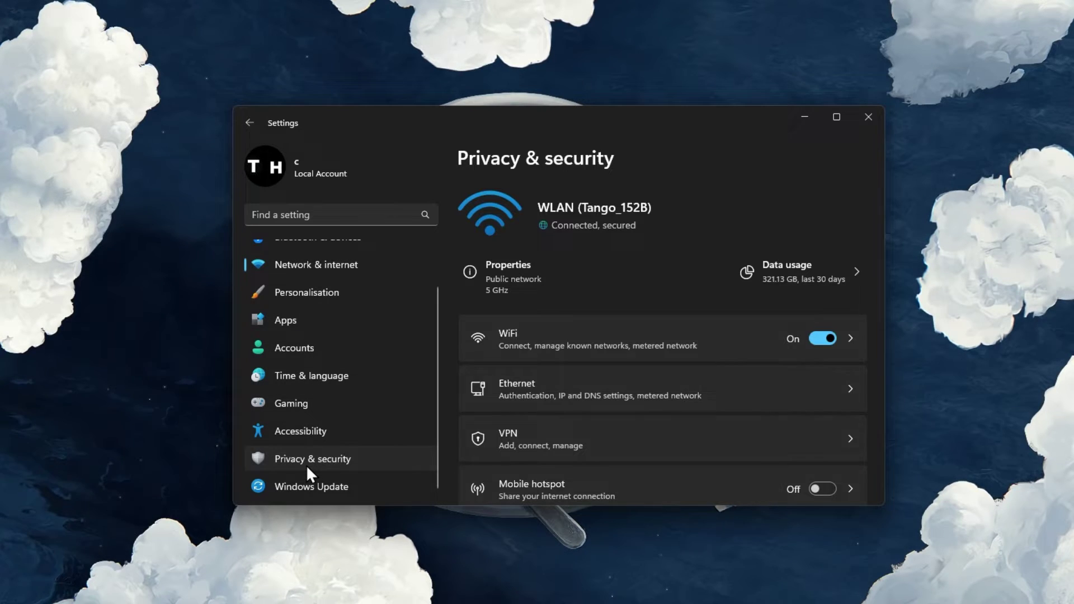
scroll(876, 211, "down", 1)
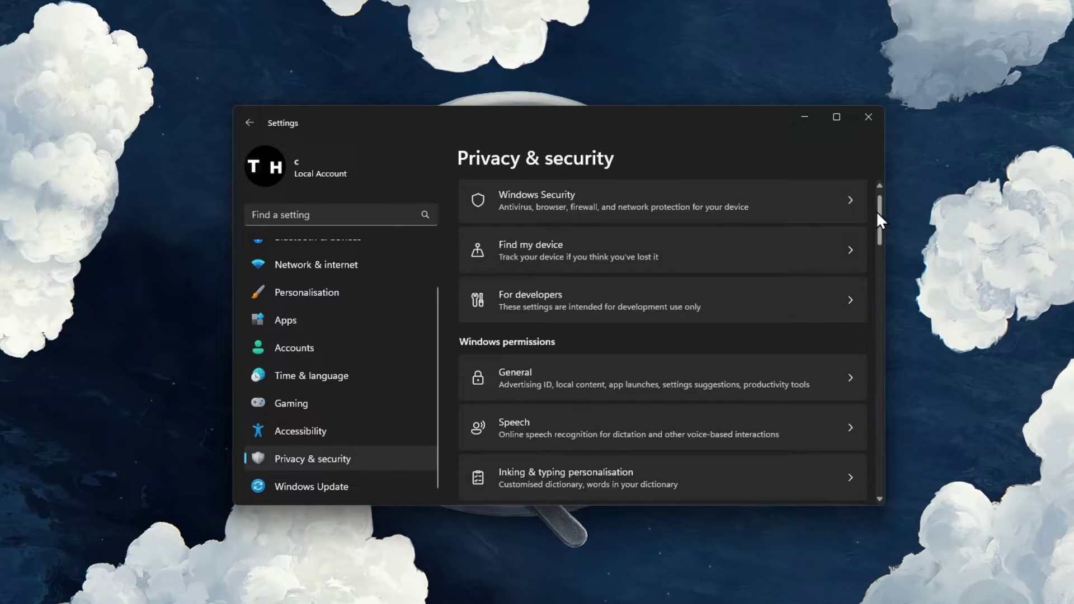
left_click_drag(876, 211, 865, 431)
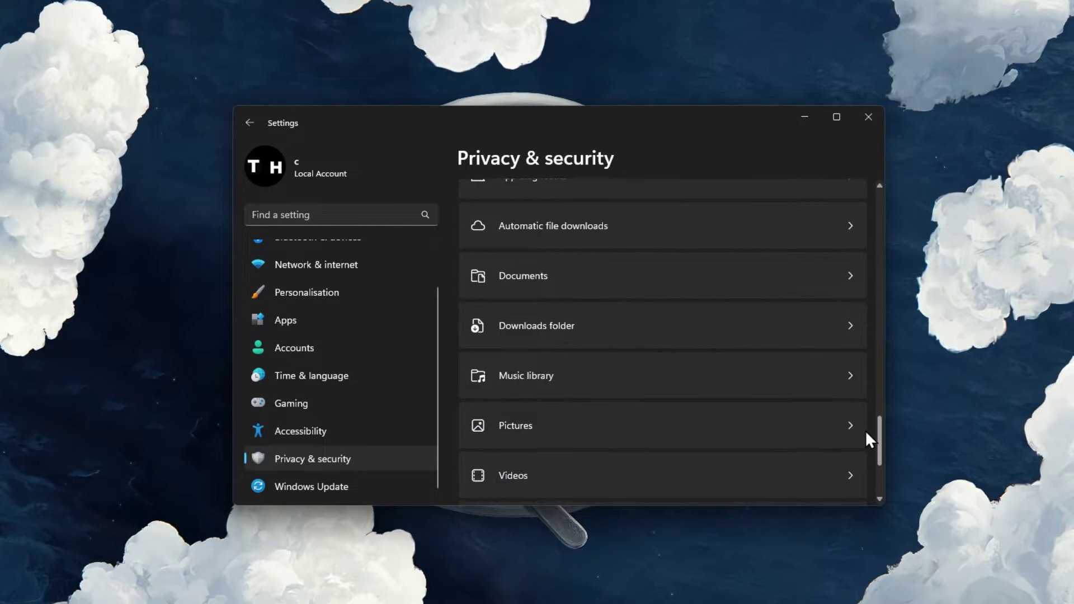
left_click(617, 323)
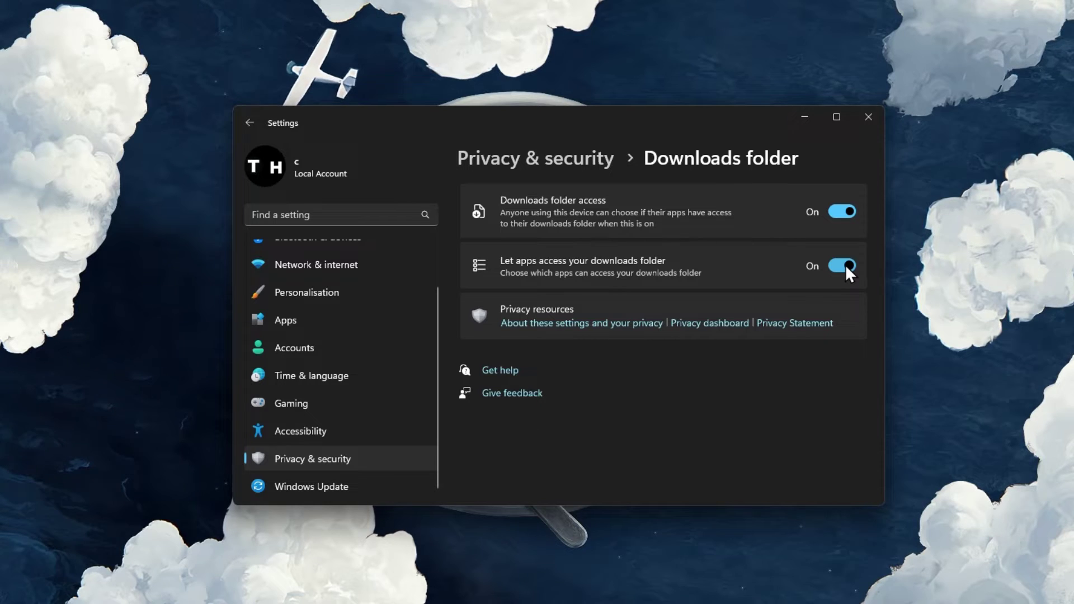
scroll(315, 323, "up", 3)
In System > Storage > Temporary files, also tick Recycle Bin so 39.6 GB is selected.
left_click(320, 258)
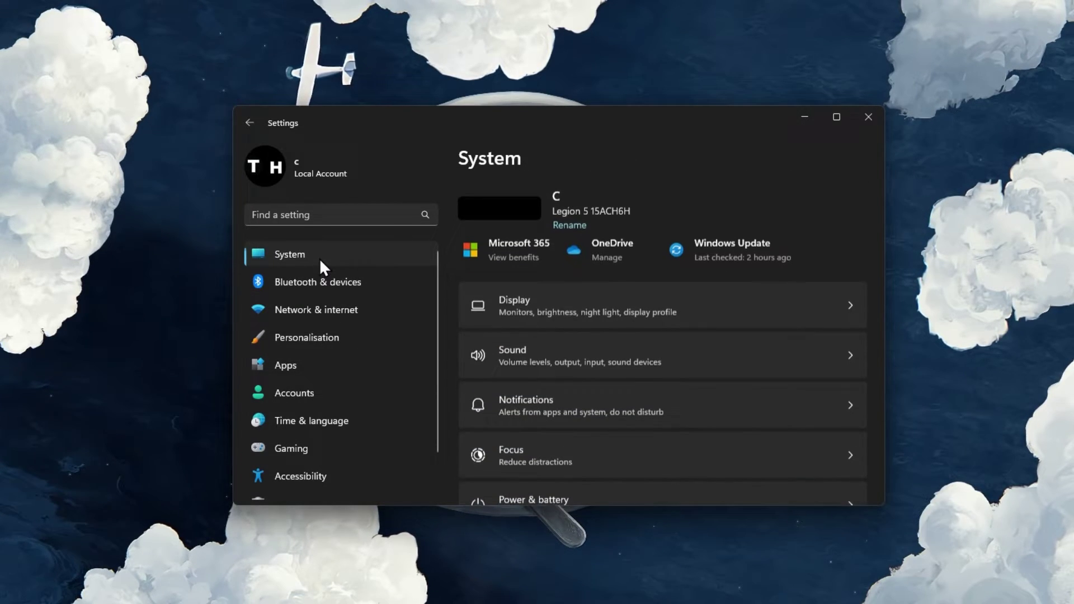
scroll(579, 303, "down", 2)
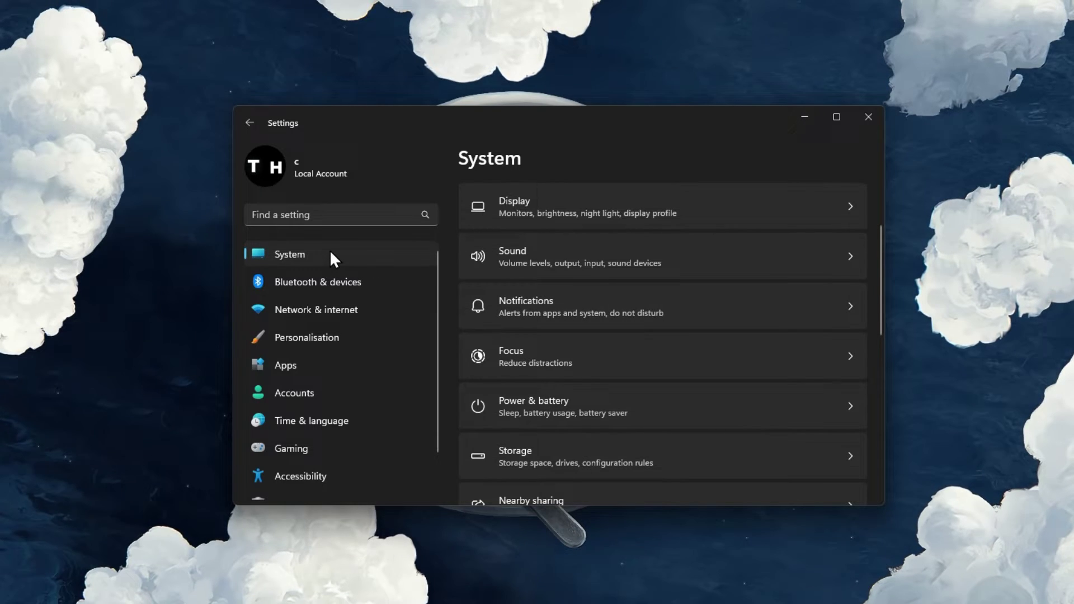
left_click(696, 461)
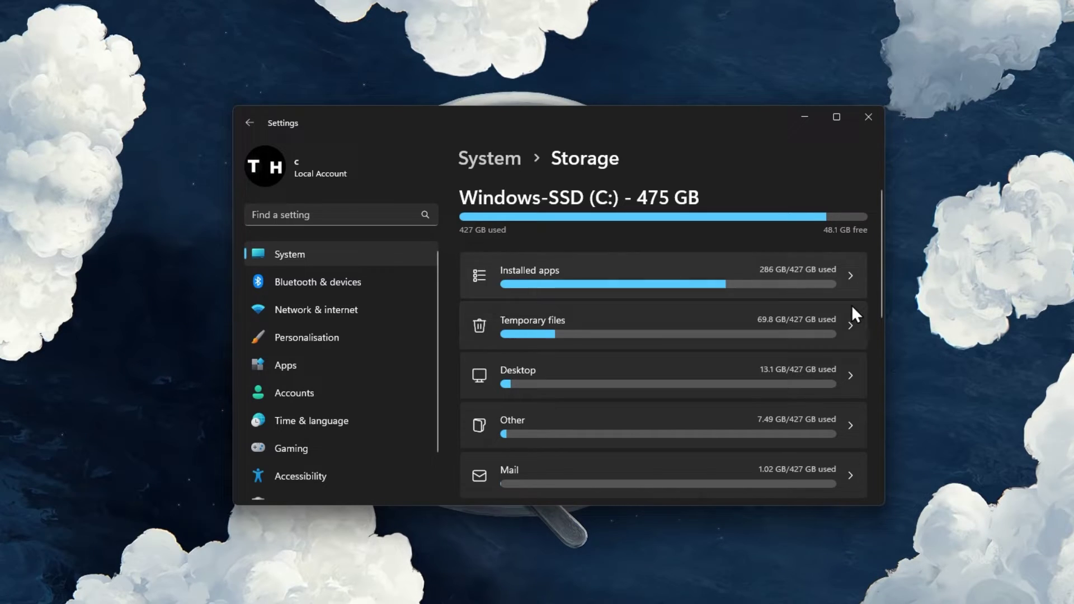
left_click(849, 326)
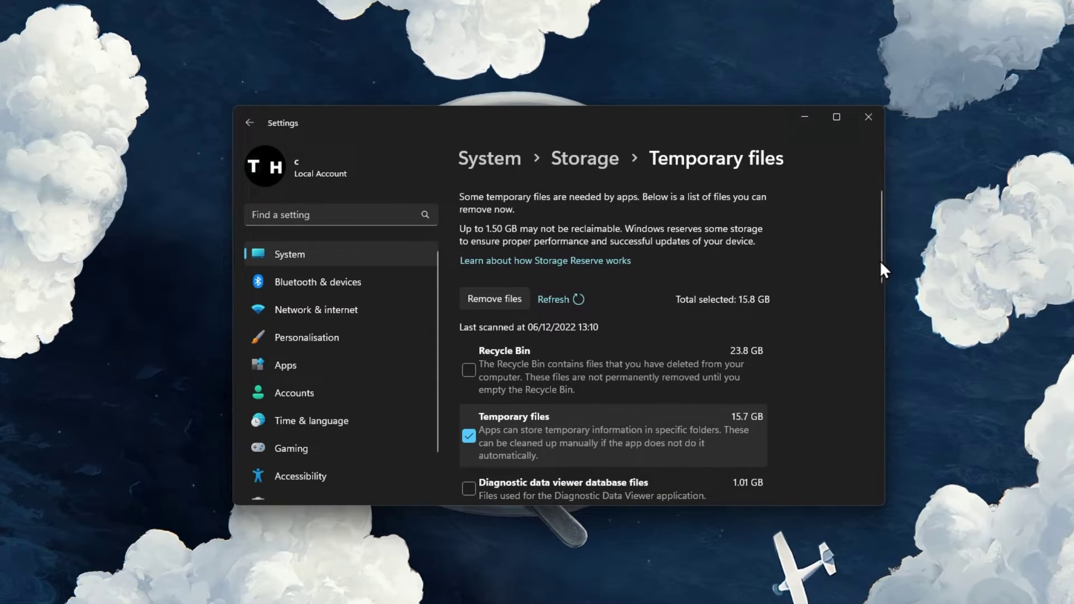
left_click_drag(881, 260, 875, 287)
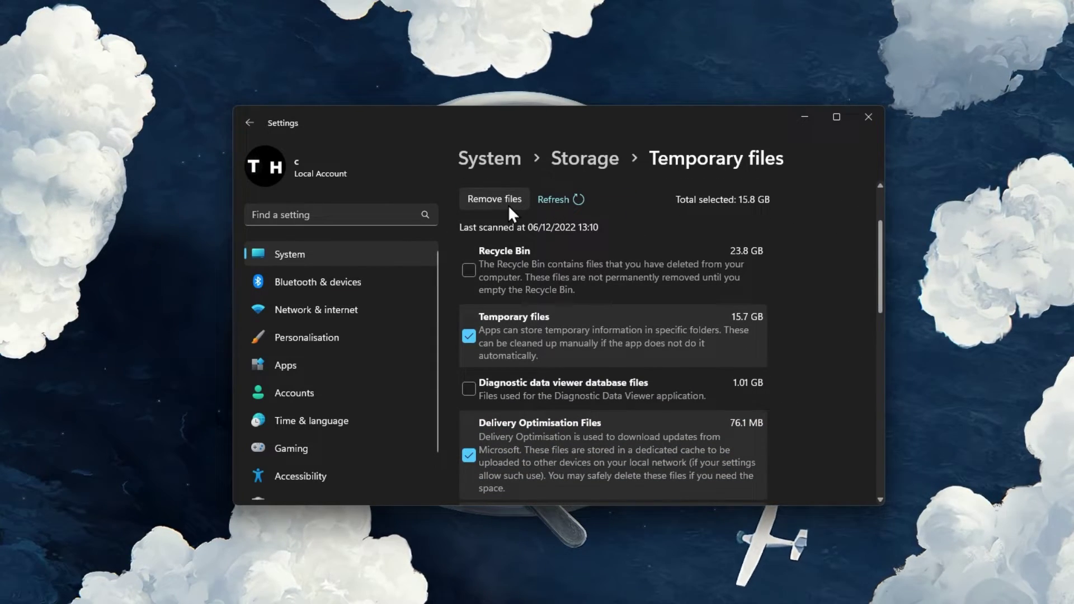
scroll(746, 343, "down", 5)
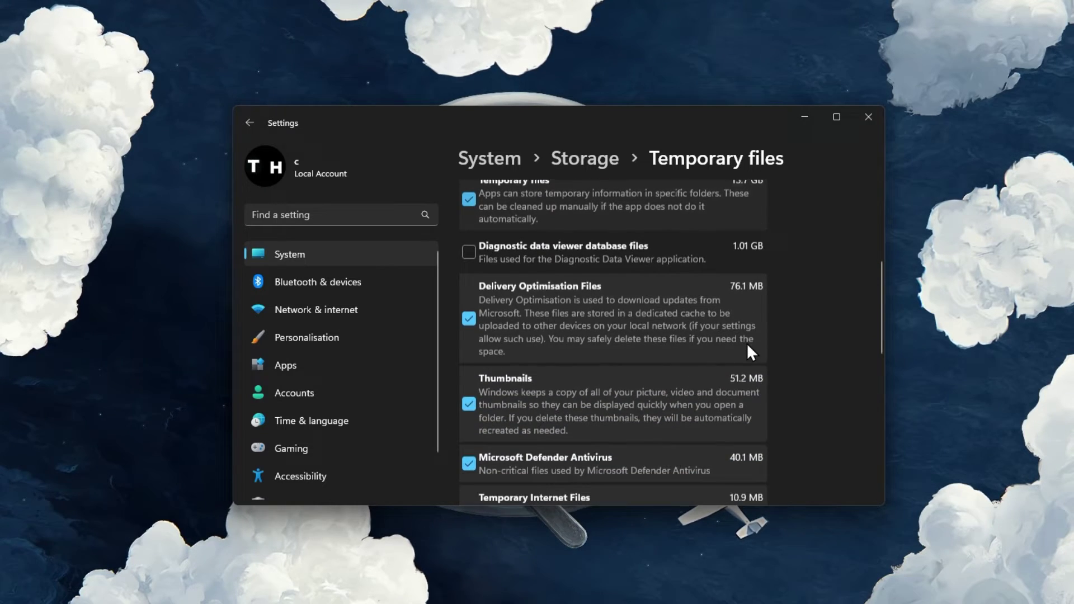
scroll(747, 343, "up", 5)
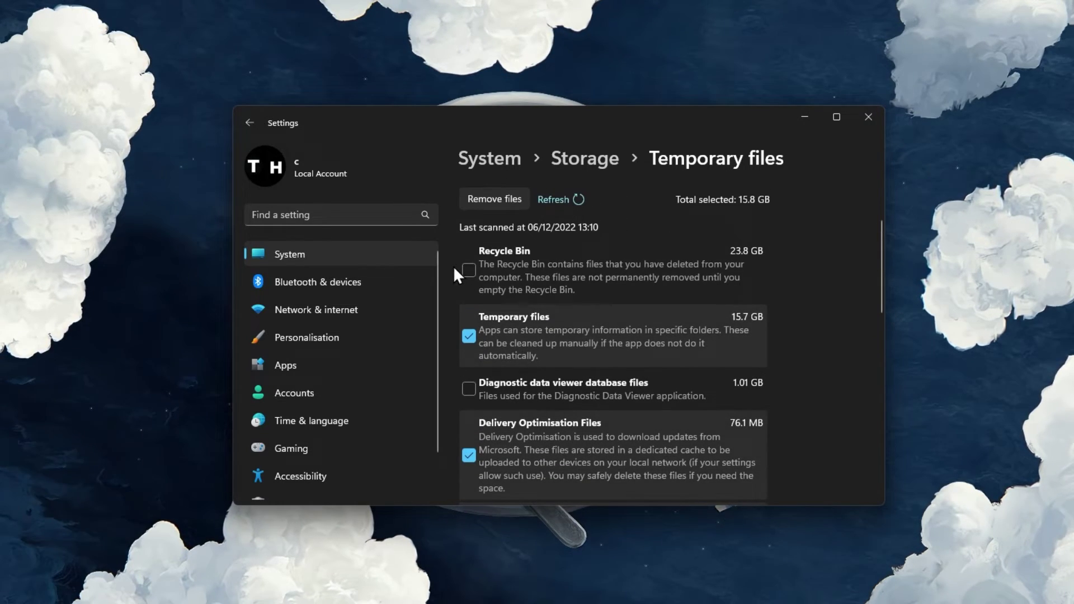
left_click(469, 269)
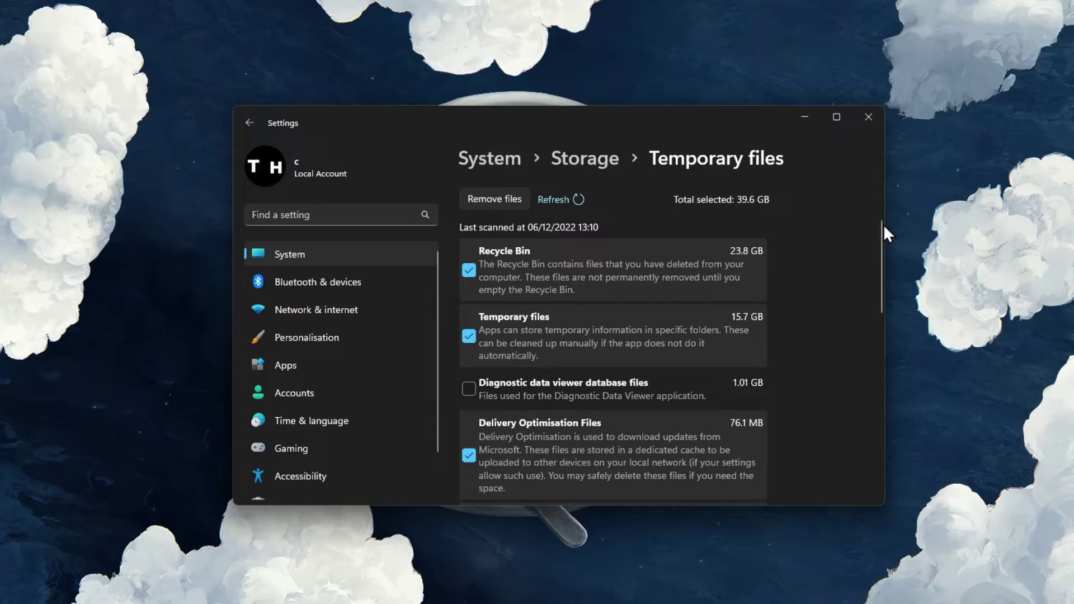
left_click_drag(884, 223, 885, 185)
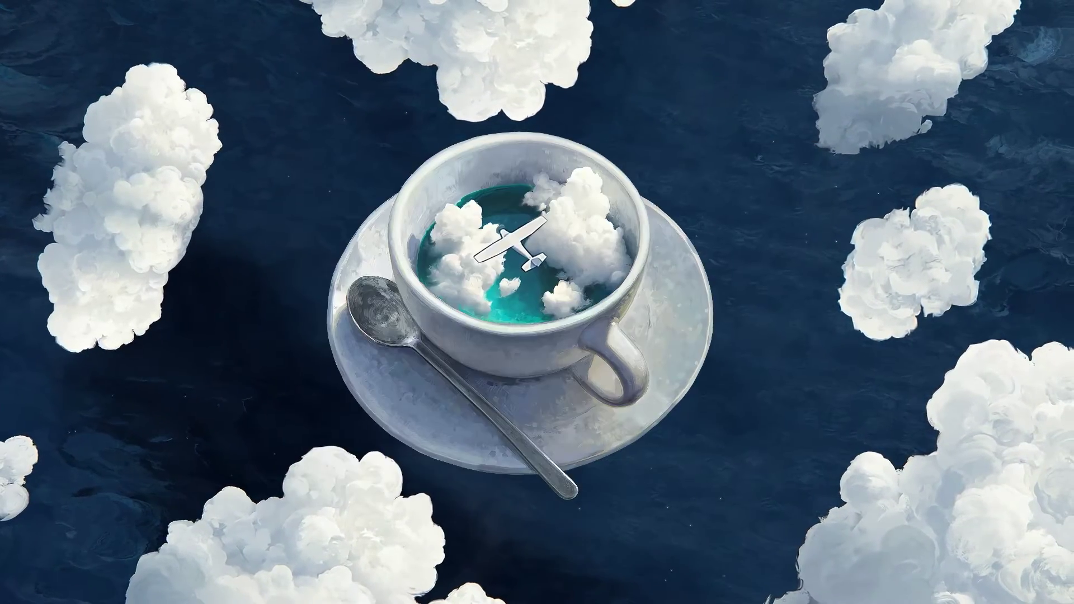
Open Device Manager, expand Network adapters, and check the Realtek PCIe GbE controller for driver updates.
key("super")
type("device manager")
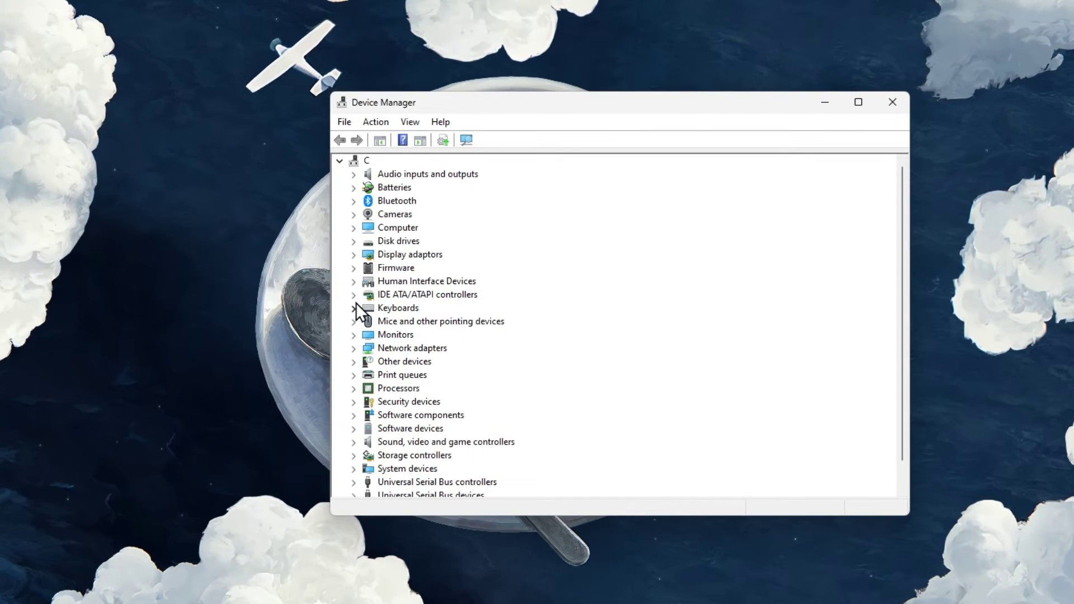
left_click(353, 348)
left_click(512, 323)
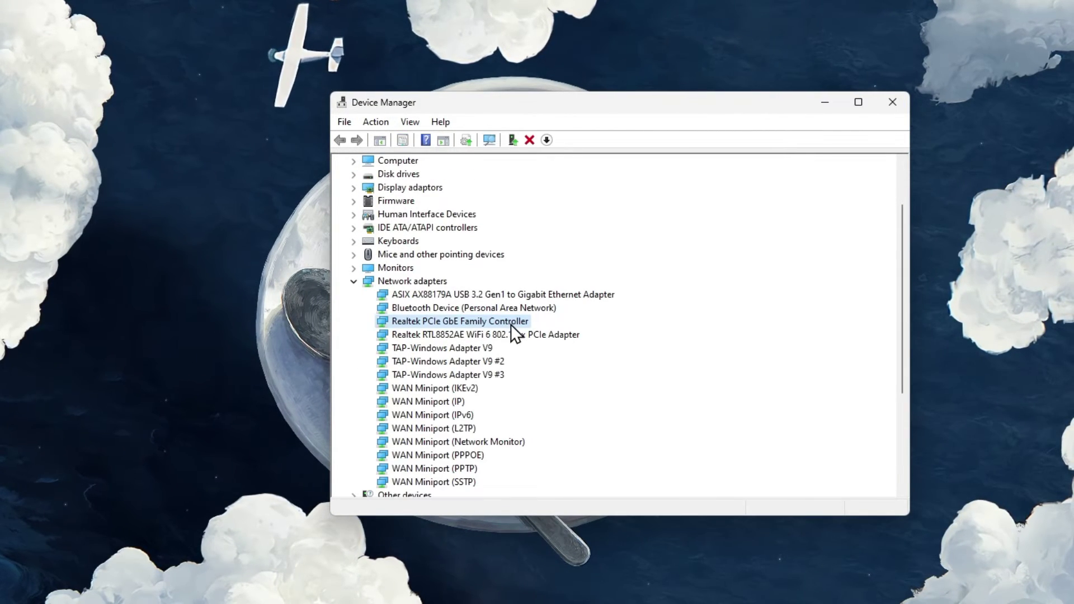
right_click(512, 324)
left_click(629, 334)
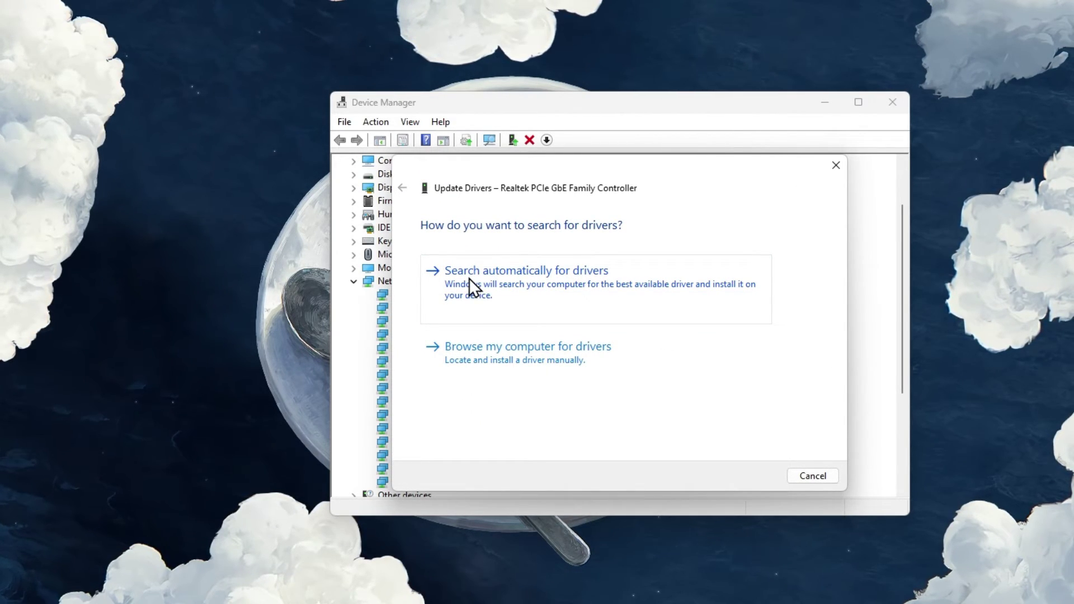
left_click(836, 165)
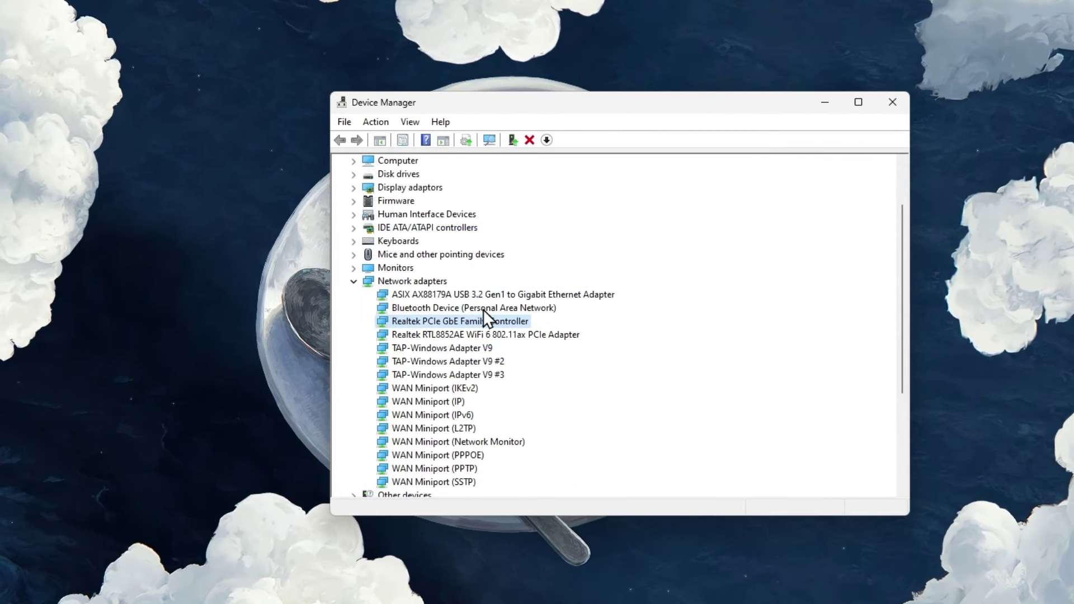
Check the RTL8852AE WiFi adapter for driver updates, then start one for TAP-Windows Adapter V9.
right_click(482, 332)
left_click(496, 338)
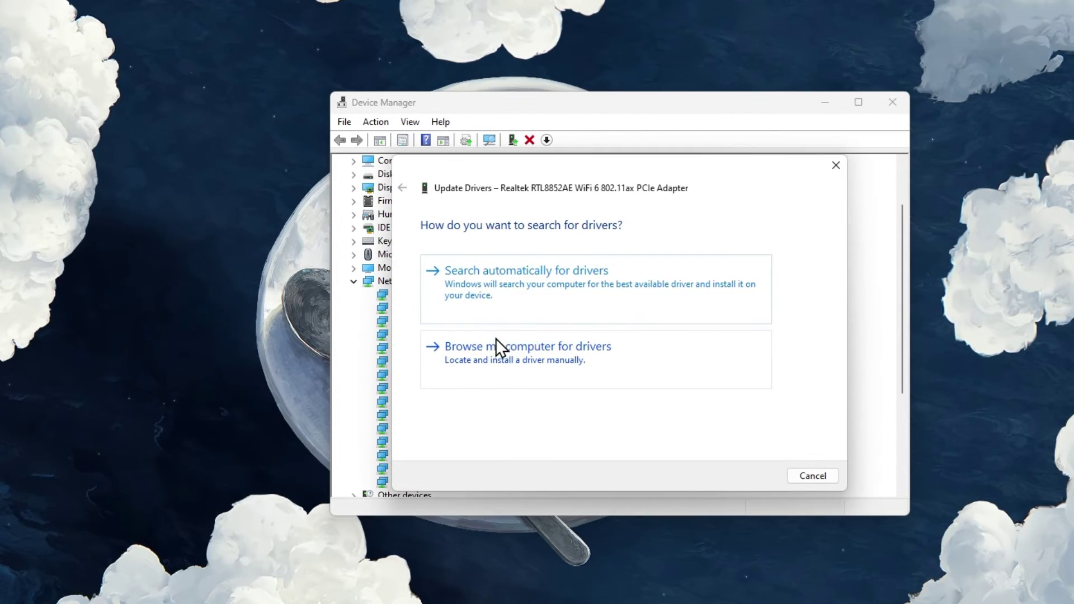
left_click(835, 165)
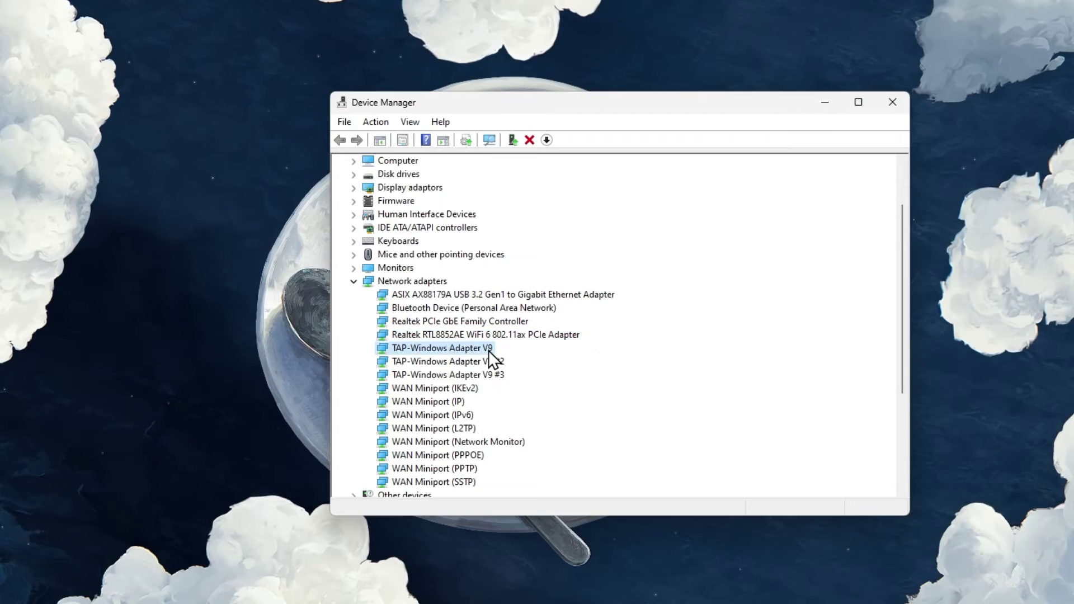
right_click(490, 350)
left_click(526, 359)
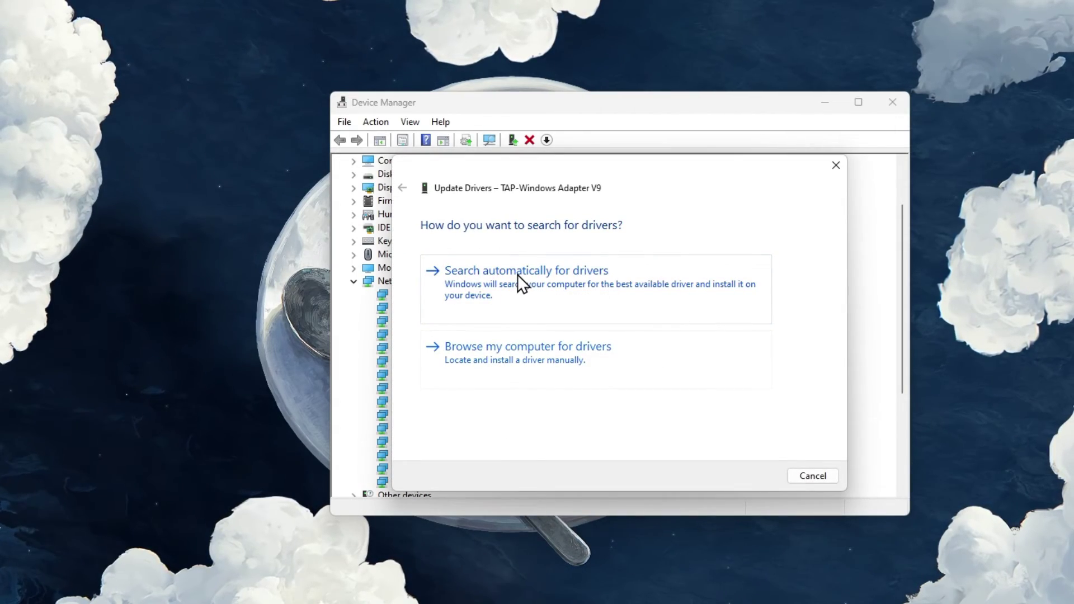